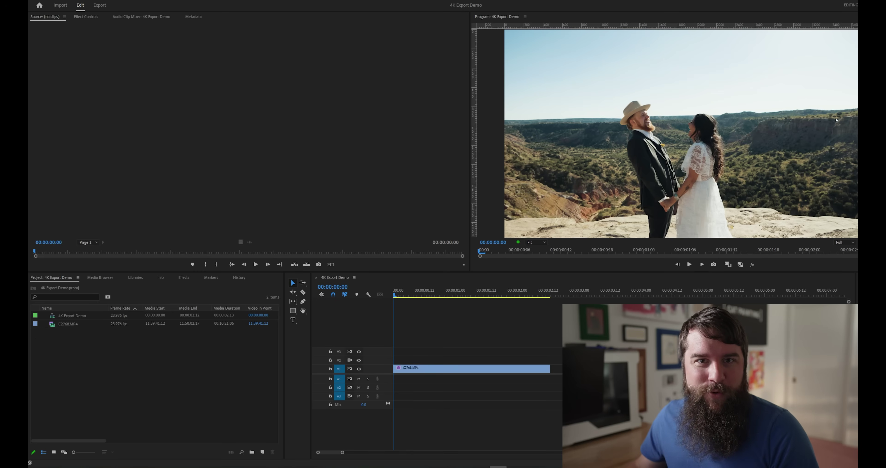
- Open the Export workspace for the 4K Export Demo sequence and select its file name
key(shift+1)
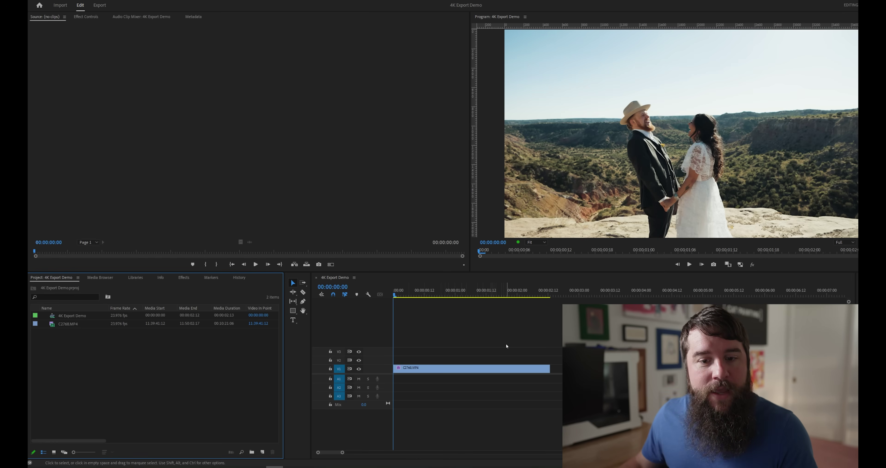
click(507, 345)
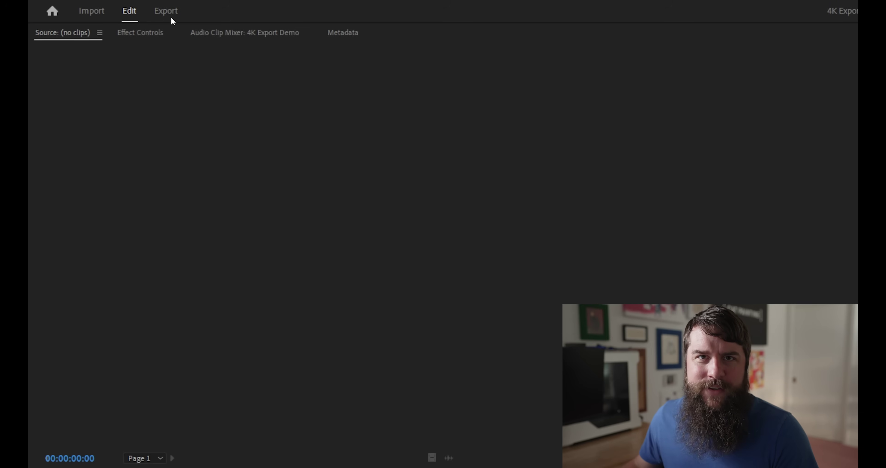
click(172, 18)
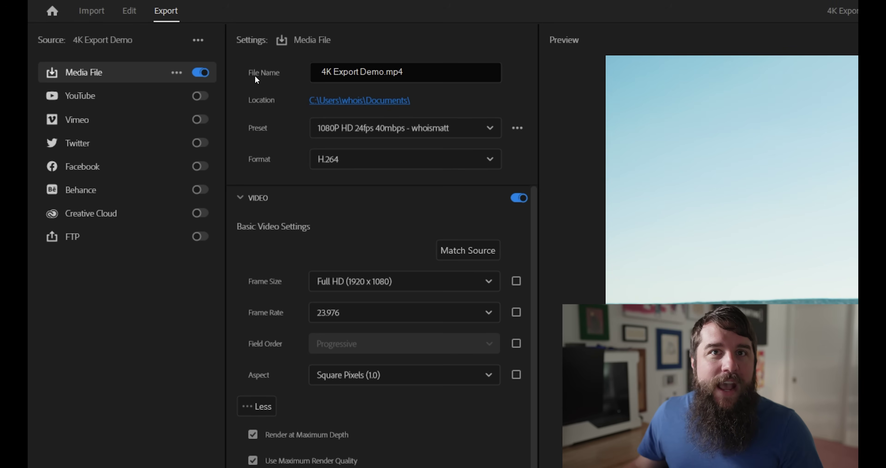
drag(414, 71, 312, 92)
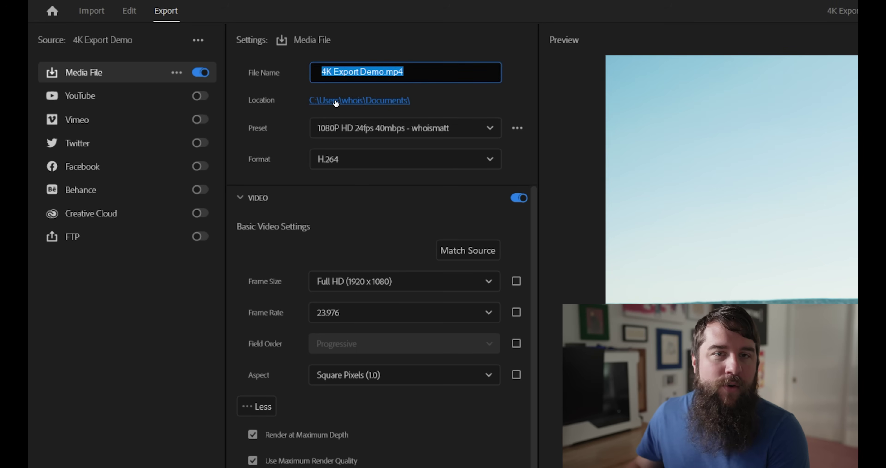
- Rename the export to my4kvideo.mp4 and save it to the Demo Project's Renders folder
key(BackSpace)
text(my4)
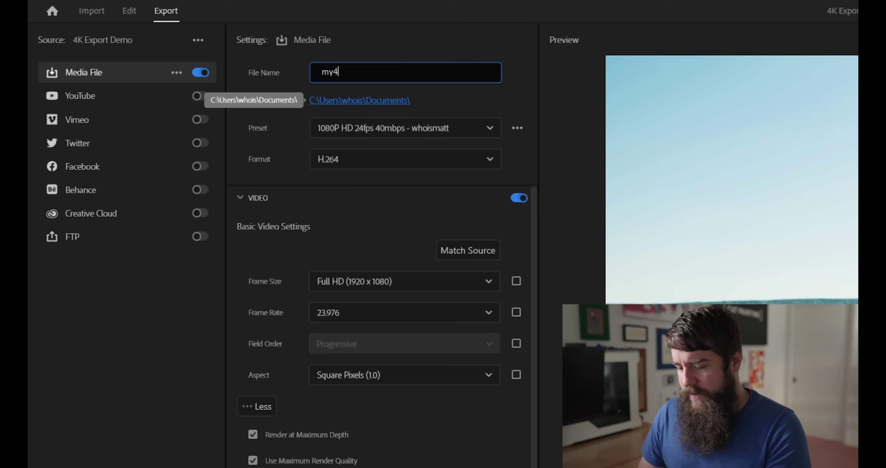
text(kvideo)
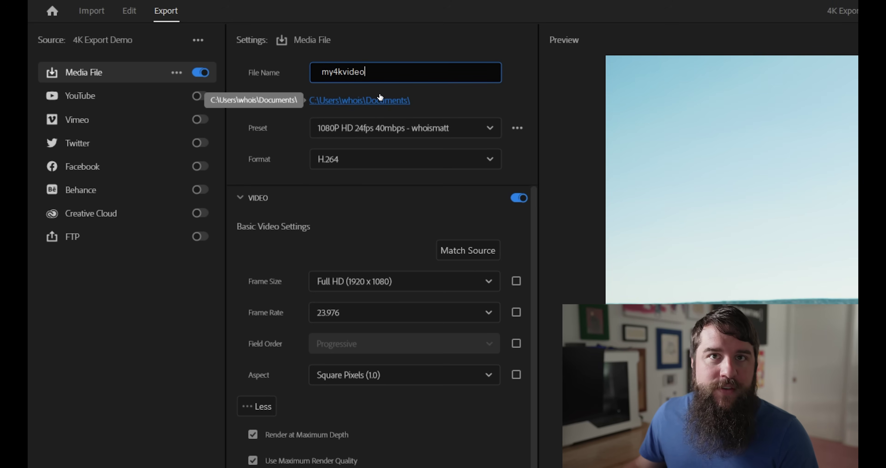
click(380, 98)
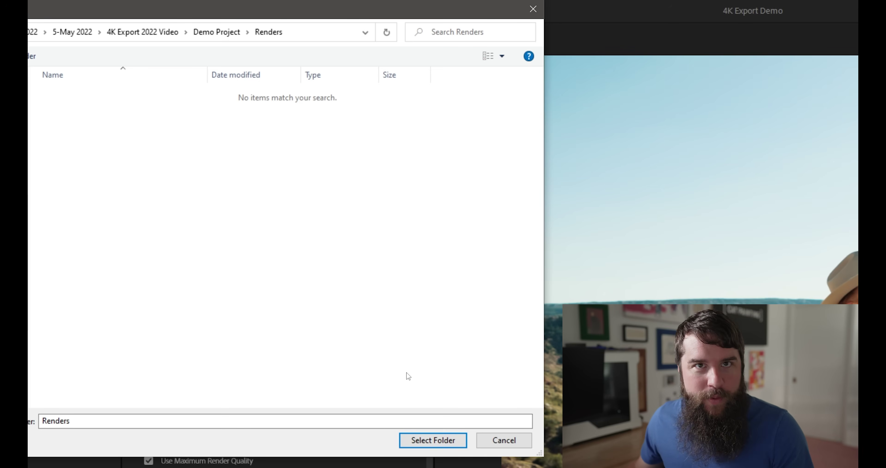
click(425, 441)
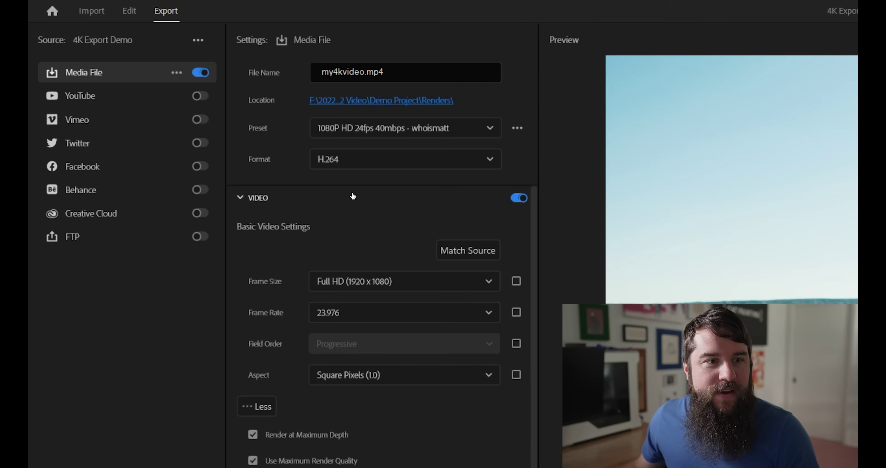
- Apply the High Quality 2160p 4K preset and change the format to HEVC (H.265)
click(426, 134)
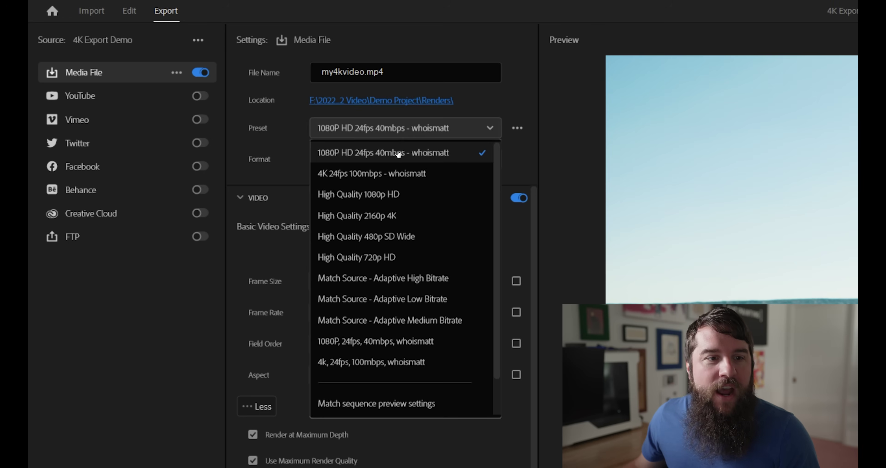
click(425, 217)
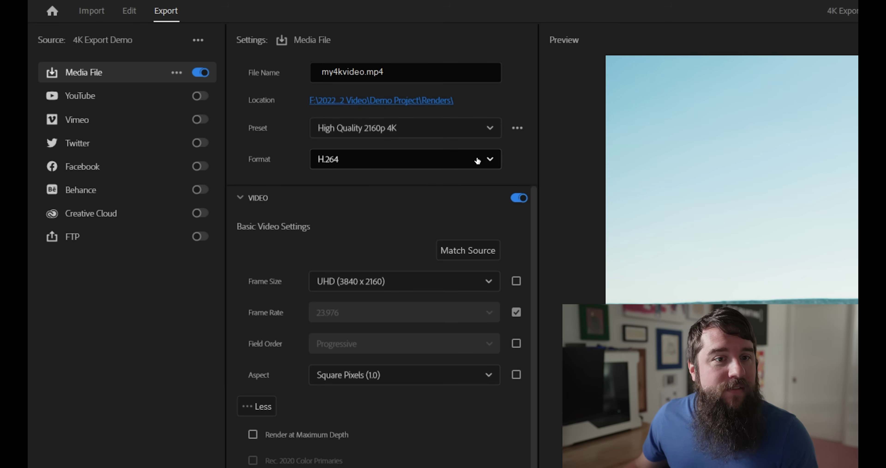
click(490, 161)
drag(497, 182, 494, 222)
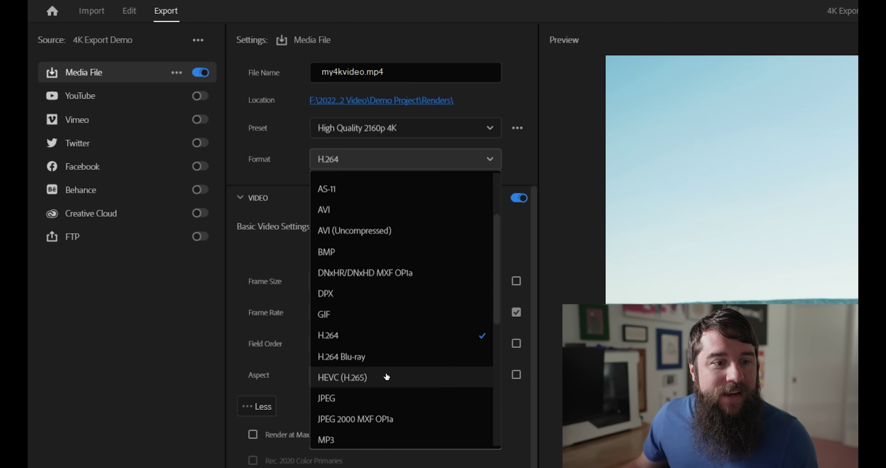
click(397, 376)
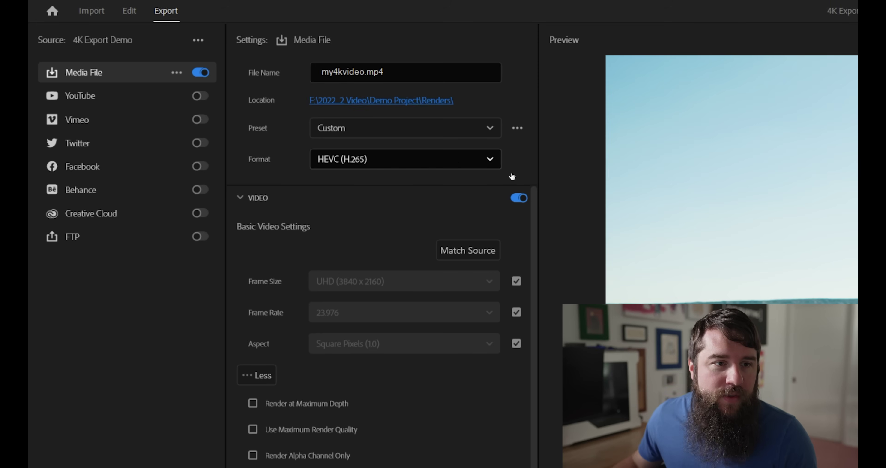
- Uncheck Frame Size match-source so it stays fixed at UHD 3840 x 2160
click(247, 198)
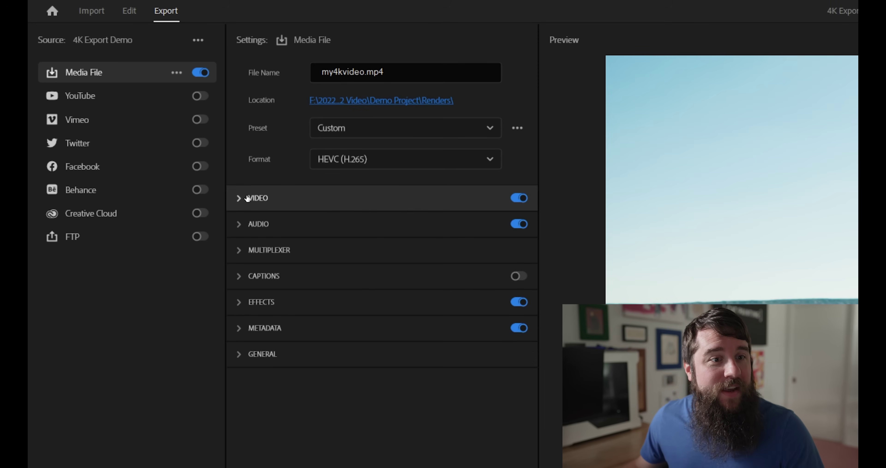
click(247, 198)
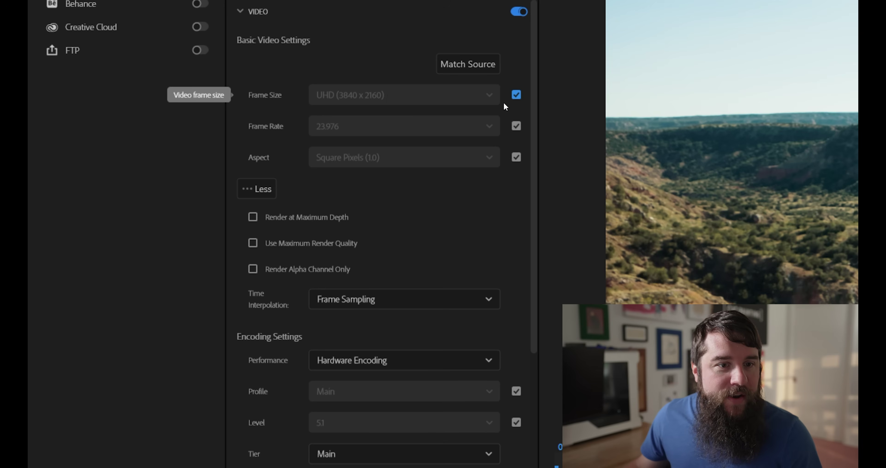
click(517, 95)
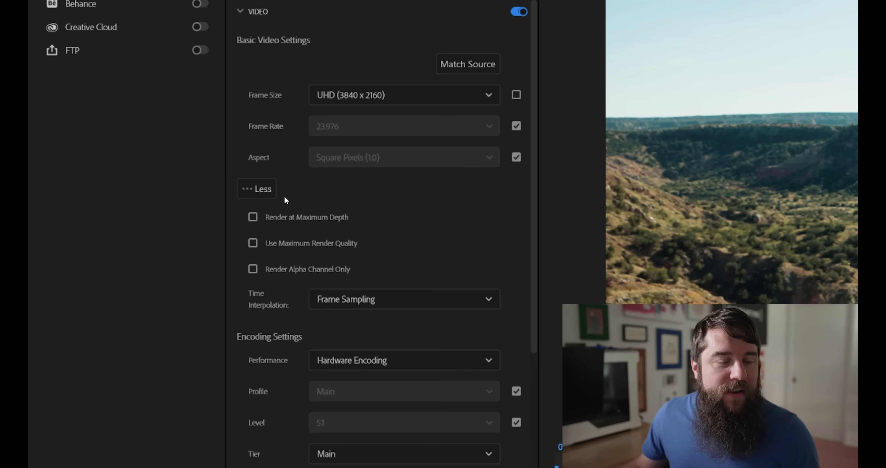
click(267, 194)
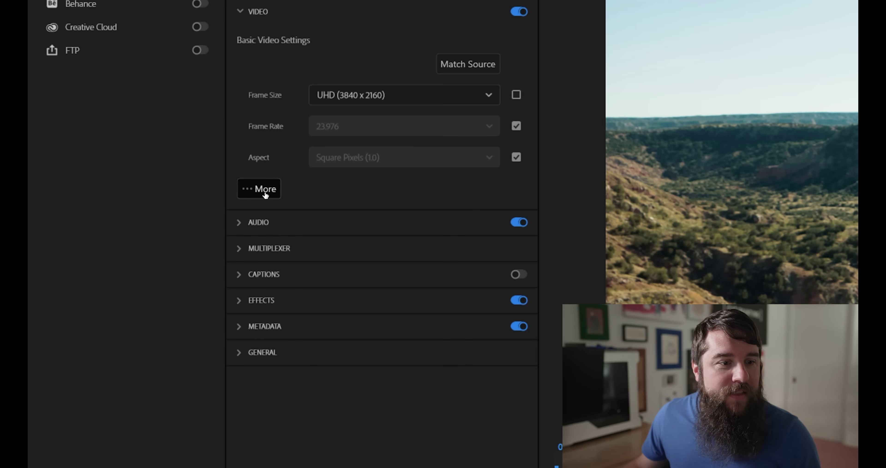
- Turn on Render at Maximum Bit Depth and Use Maximum Render Quality
click(265, 195)
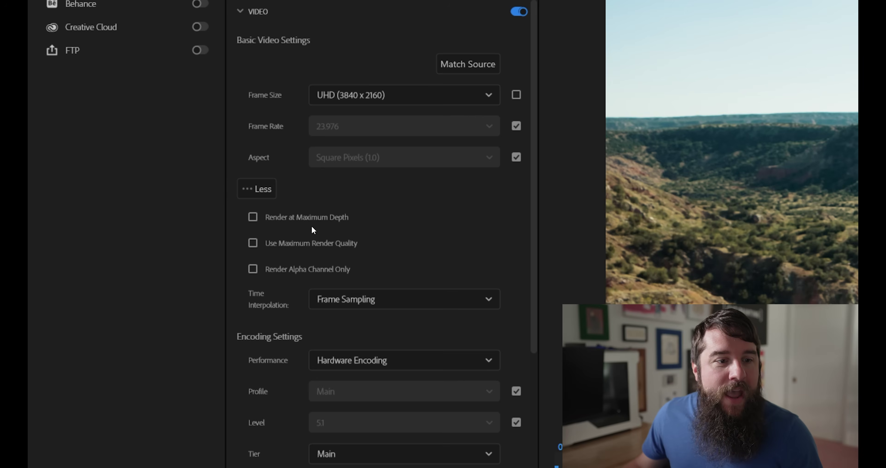
mouse_move(303, 220)
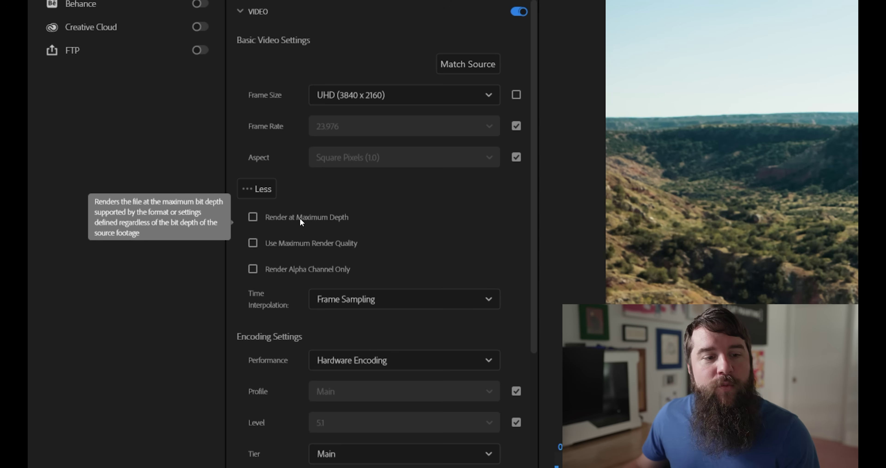
click(300, 221)
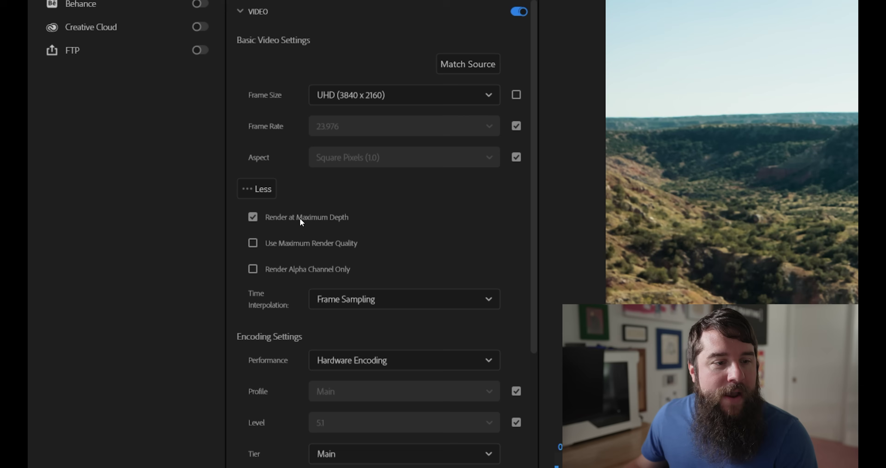
click(253, 245)
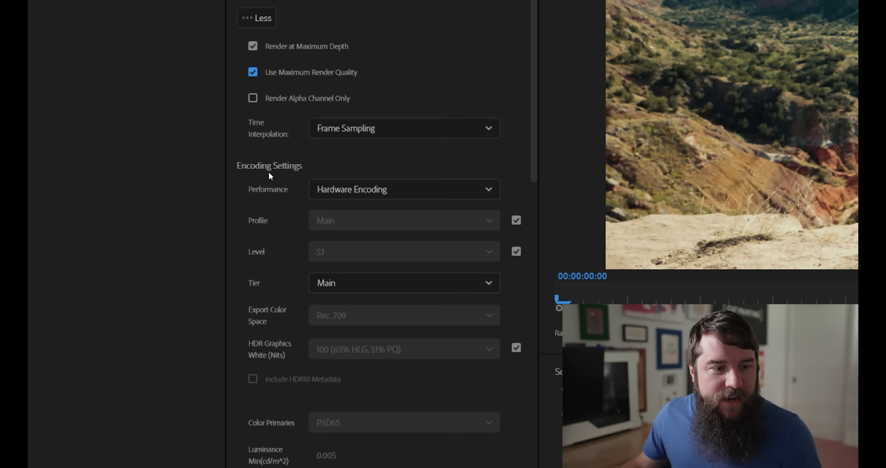
- Keep Hardware Encoding as the encoding Performance setting
mouse_move(284, 190)
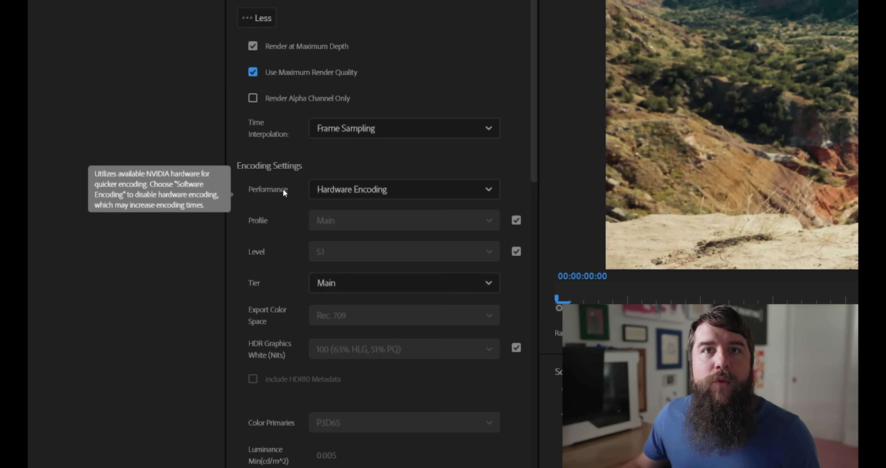
click(490, 191)
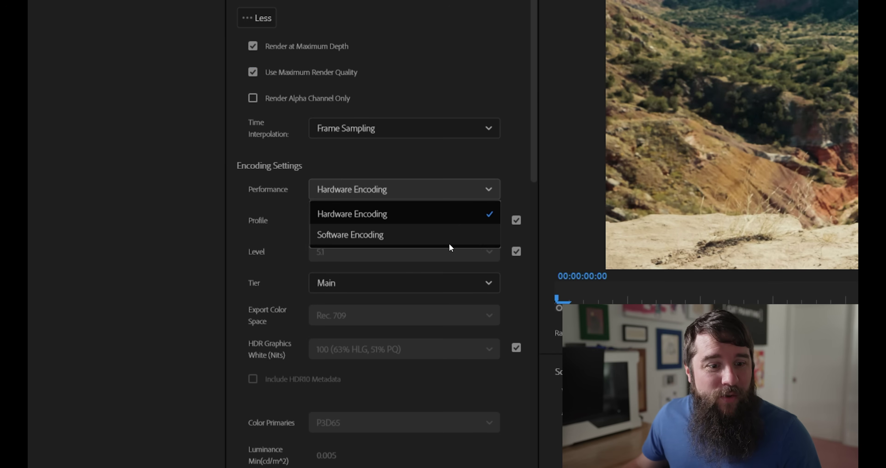
click(516, 161)
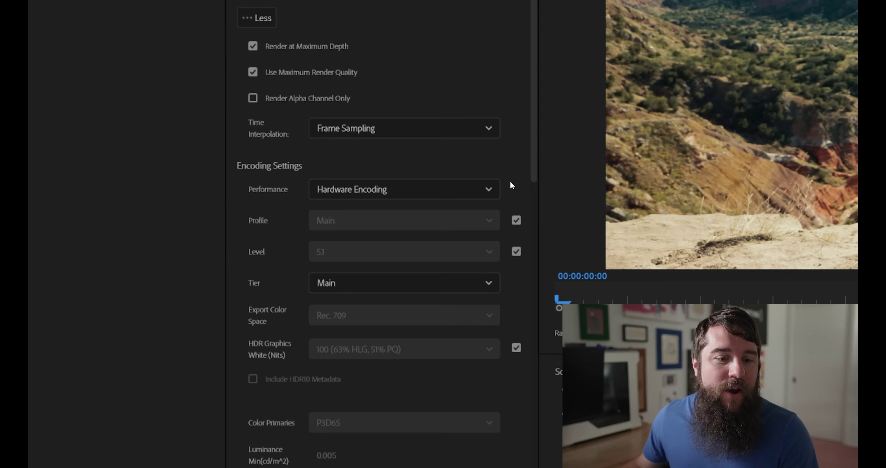
mouse_move(483, 193)
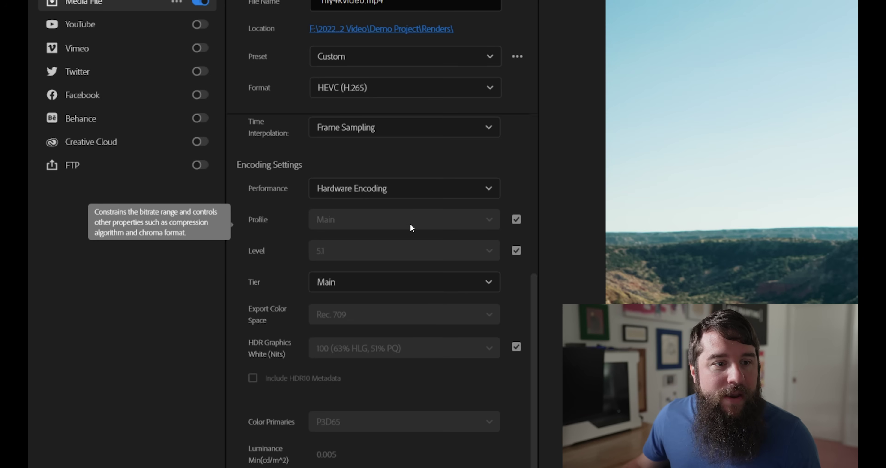
- Keep the Main profile, set Tier to High, and make HDR Graphics White editable
click(514, 218)
click(488, 220)
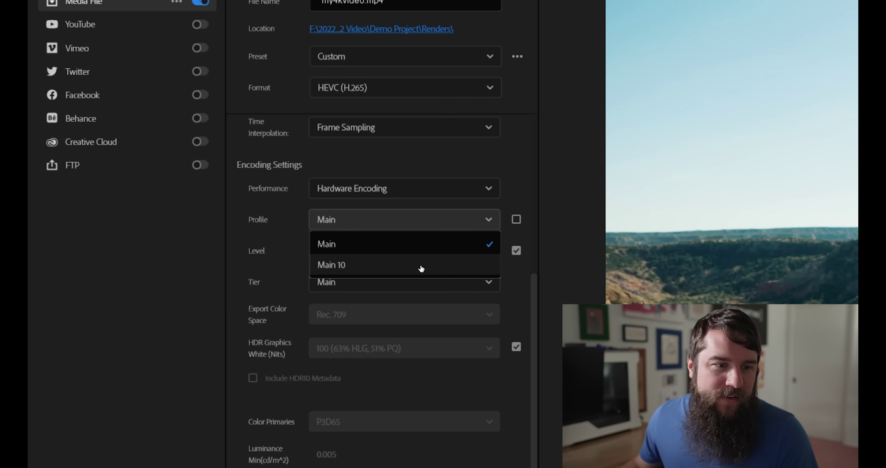
click(434, 245)
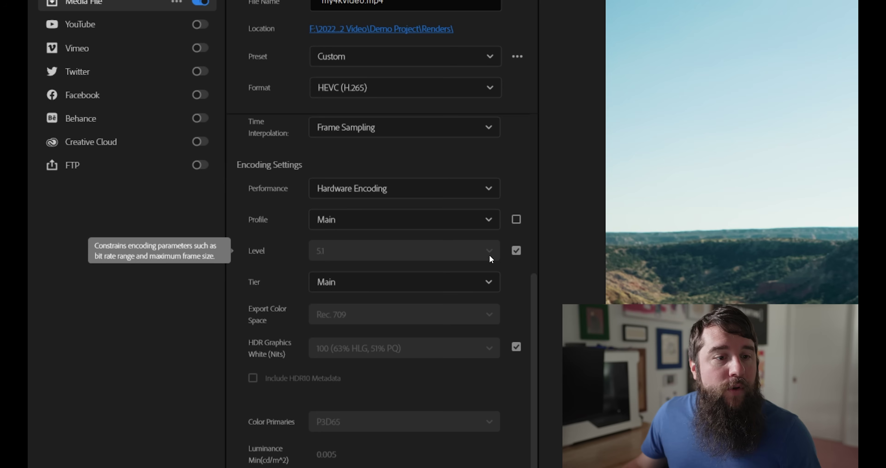
click(489, 281)
key(Escape)
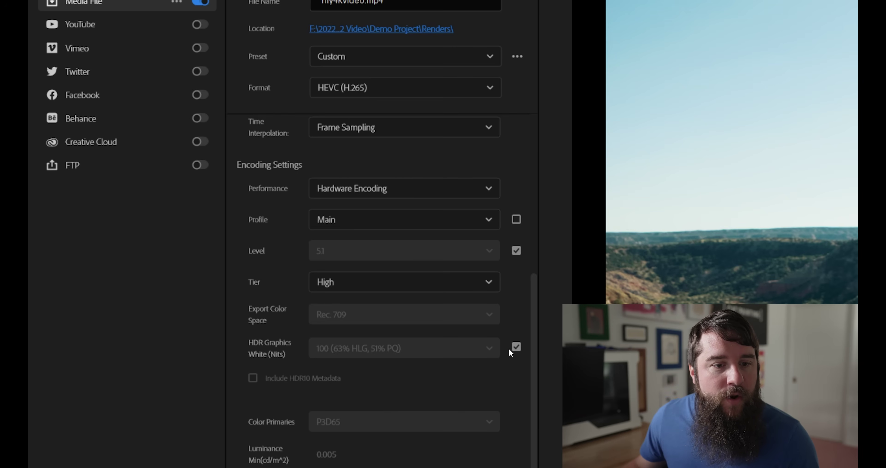
click(516, 346)
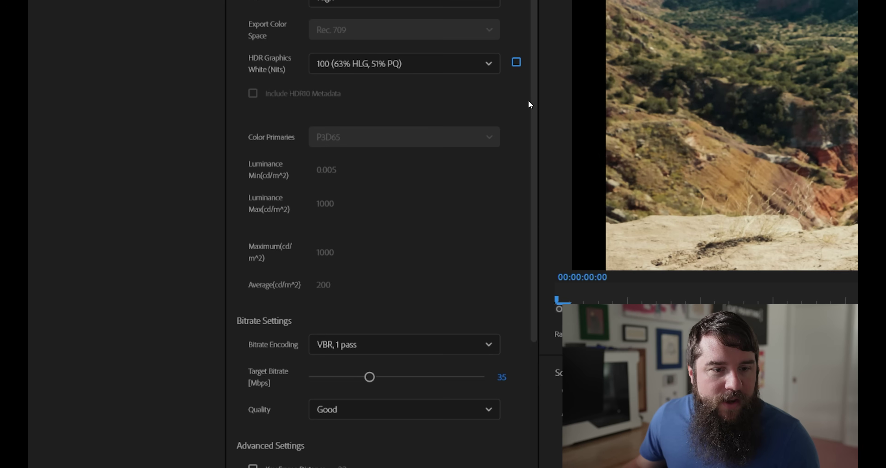
- Change Bitrate Encoding from VBR, 1 pass to CBR
drag(534, 108, 529, 272)
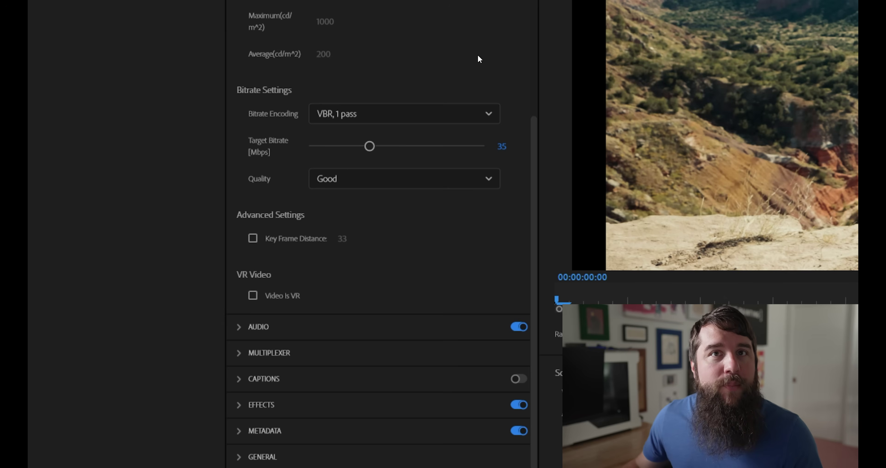
click(424, 115)
click(418, 138)
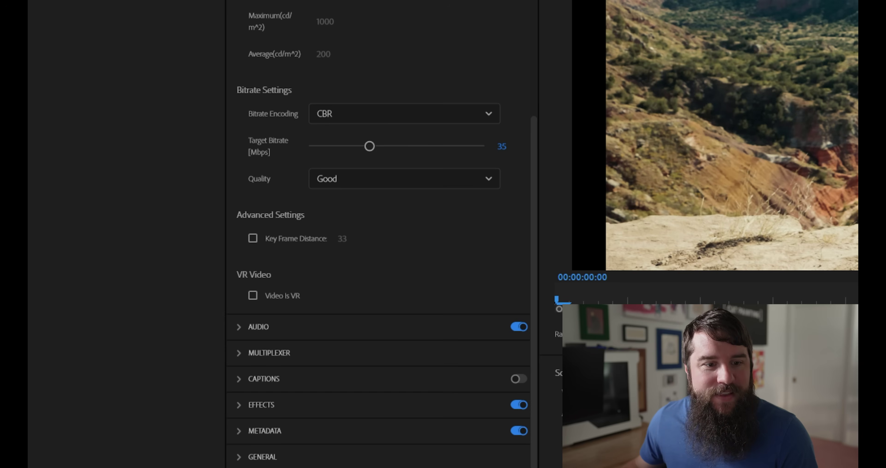
click(503, 148)
- Enter 50 Mbps as the Target Bitrate
text(50)
key(Return)
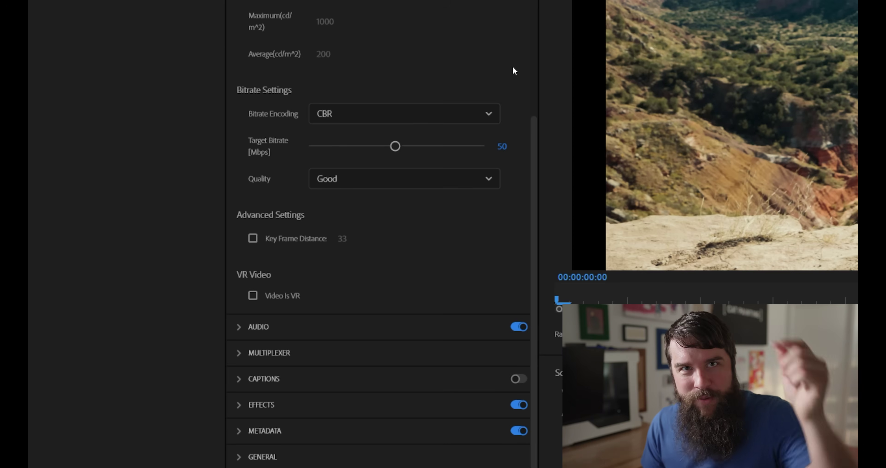
- Set Quality to Highest (slowest) and show audio settings: AAC, 48000 Hz, Stereo, 320 kbps
mouse_move(511, 189)
click(487, 177)
click(447, 196)
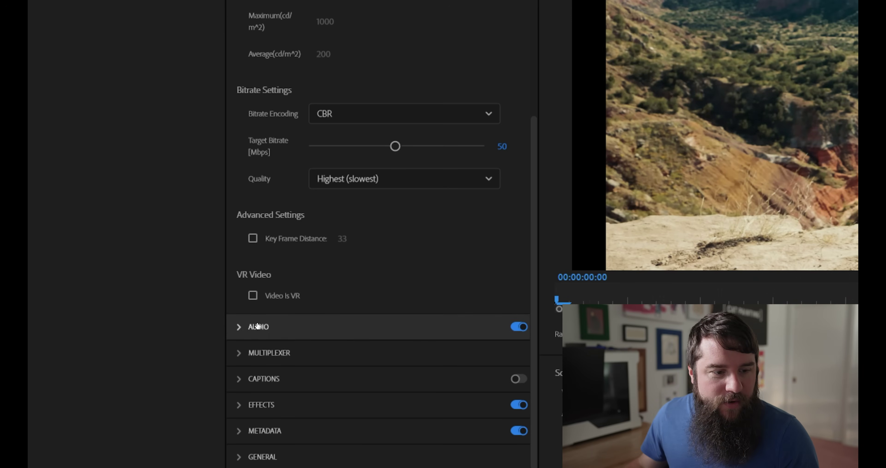
click(275, 327)
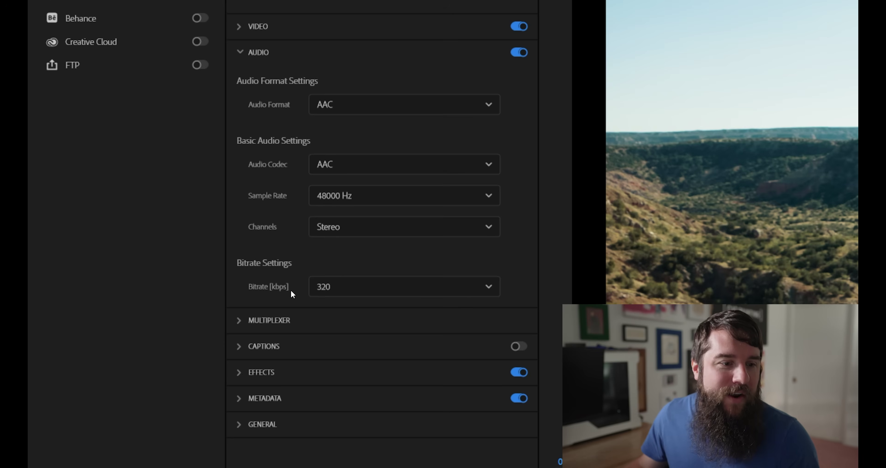
mouse_move(282, 229)
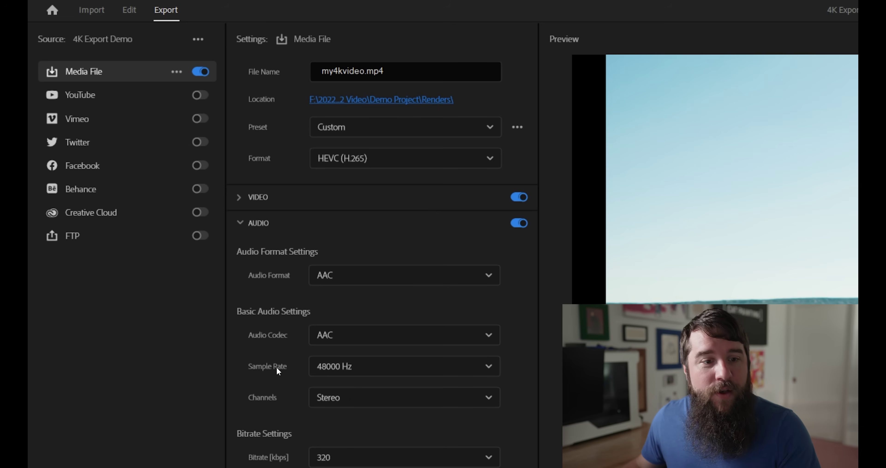
- Save a custom preset named 'h265, 4k, 24fps, 50mbps' followed by the creator's handle
mouse_move(308, 398)
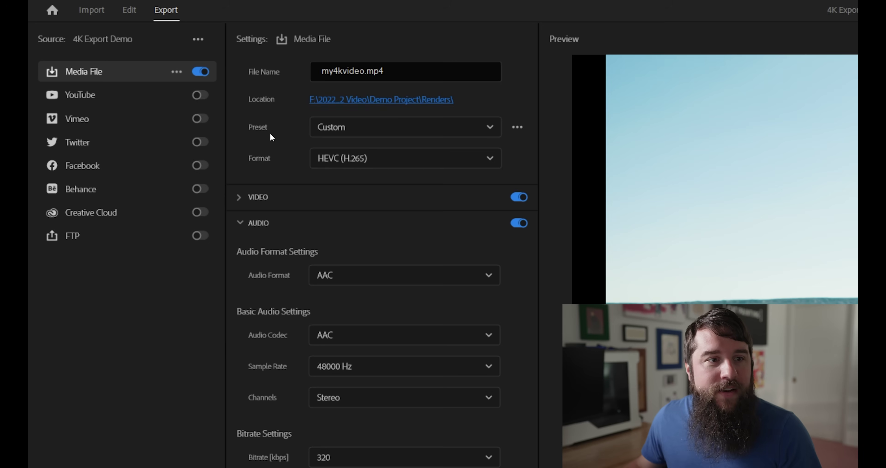
click(518, 127)
click(497, 157)
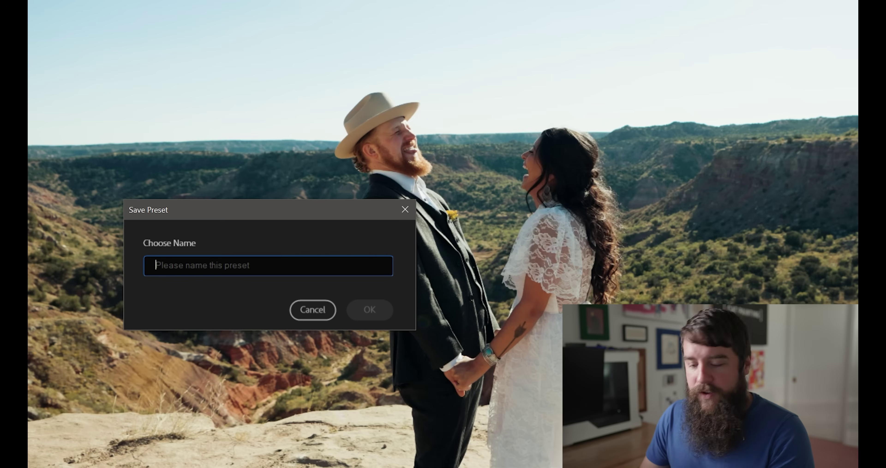
text(h265)
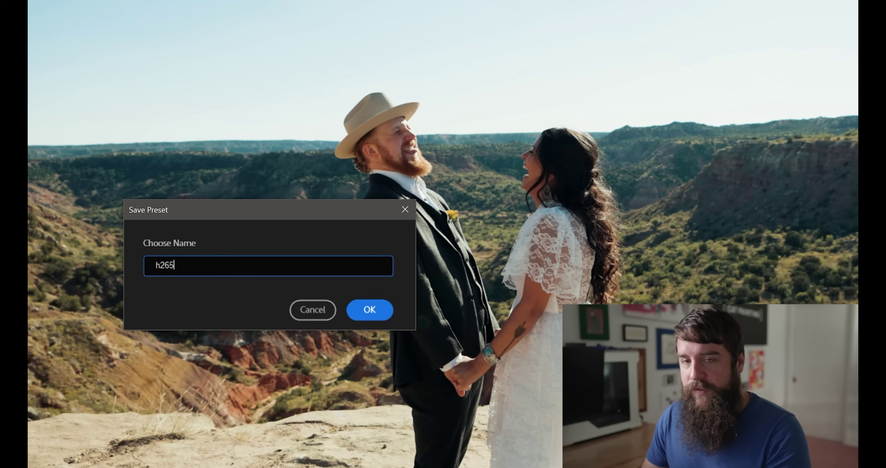
text(, 4k, 24pf)
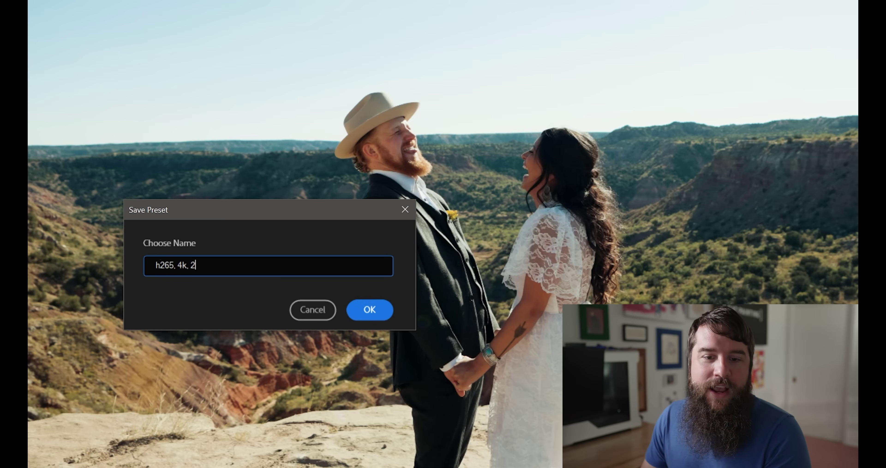
key(BackSpace)
key(BackSpace)
text(fps, )
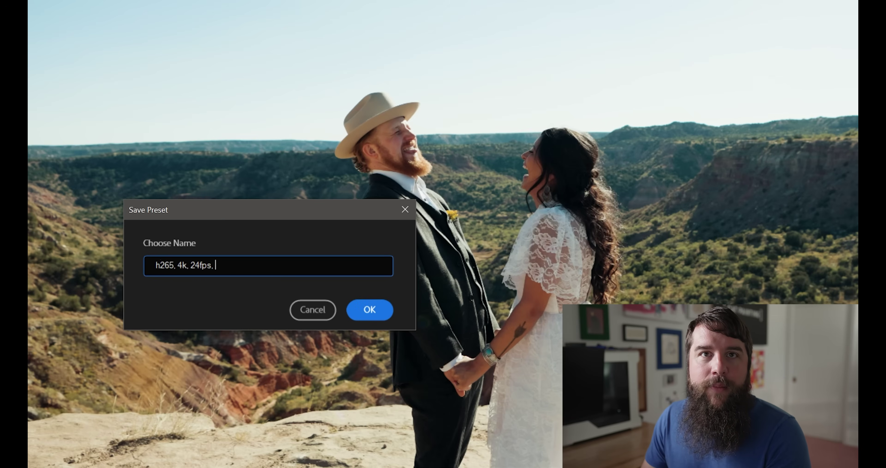
text(50mbps, whoismatt)
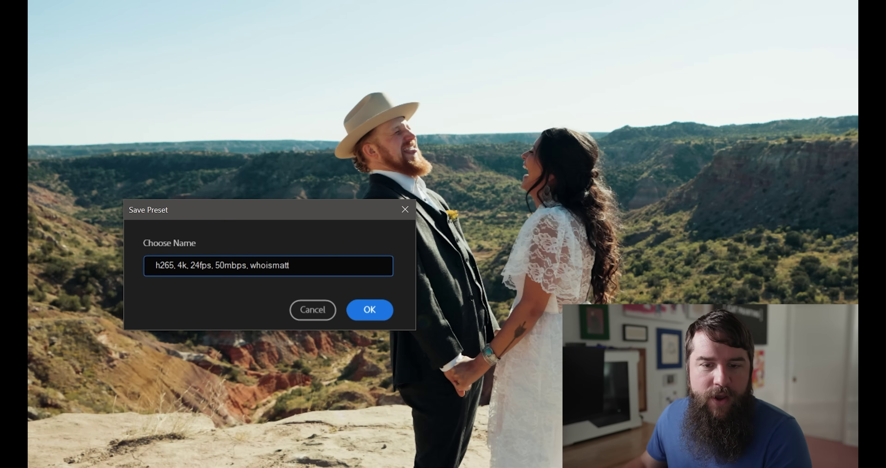
click(369, 309)
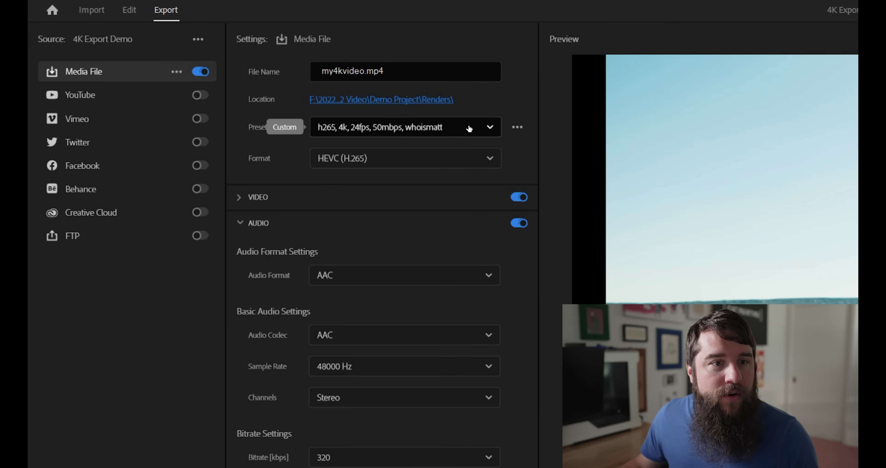
click(482, 129)
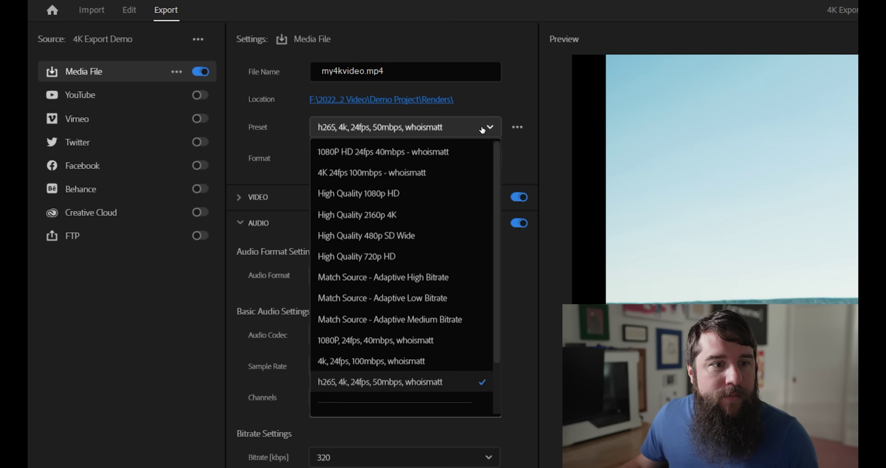
click(394, 382)
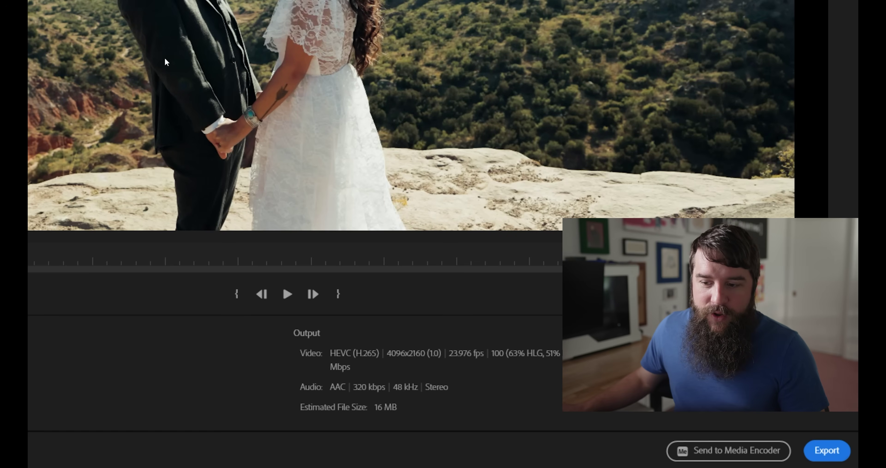